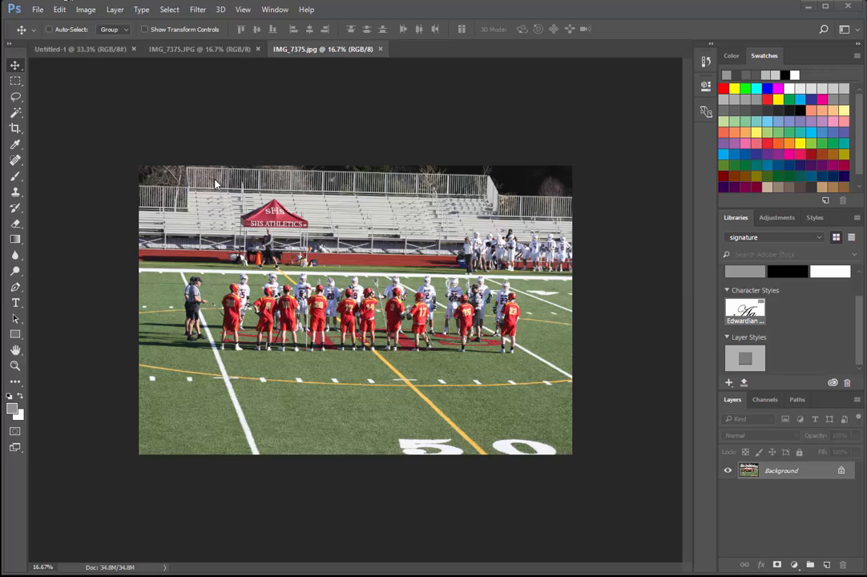
# Check the photo's pixel dimensions in Image Size, and close the duplicate IMG_7375.jpg document.
pyautogui.click(86, 9)
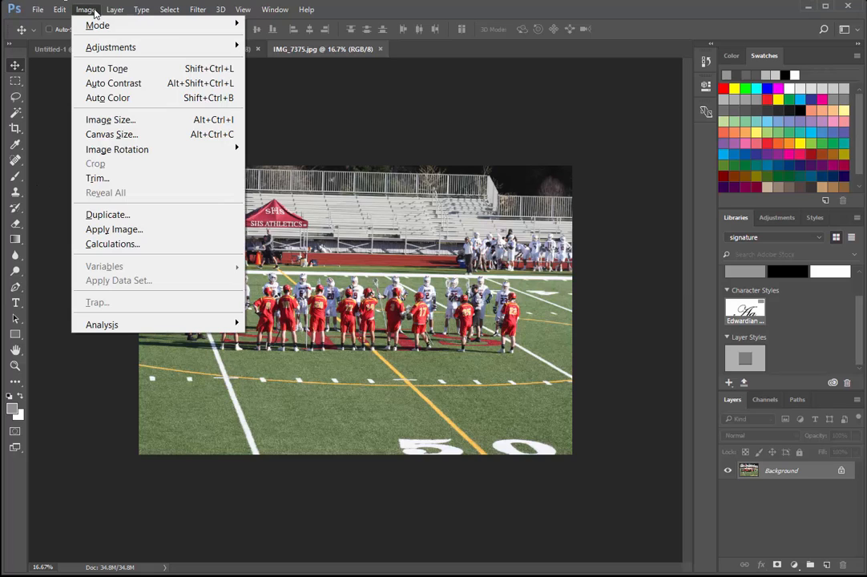
pyautogui.click(111, 122)
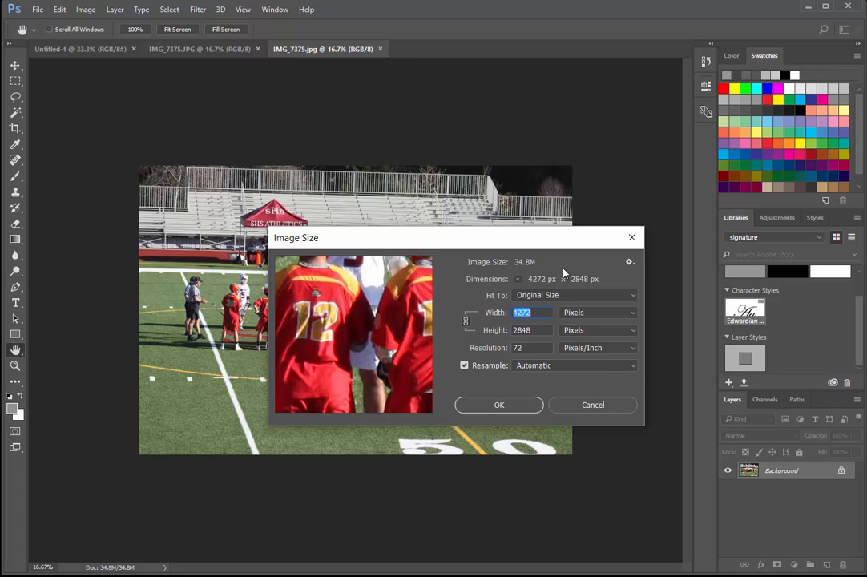
pyautogui.click(633, 238)
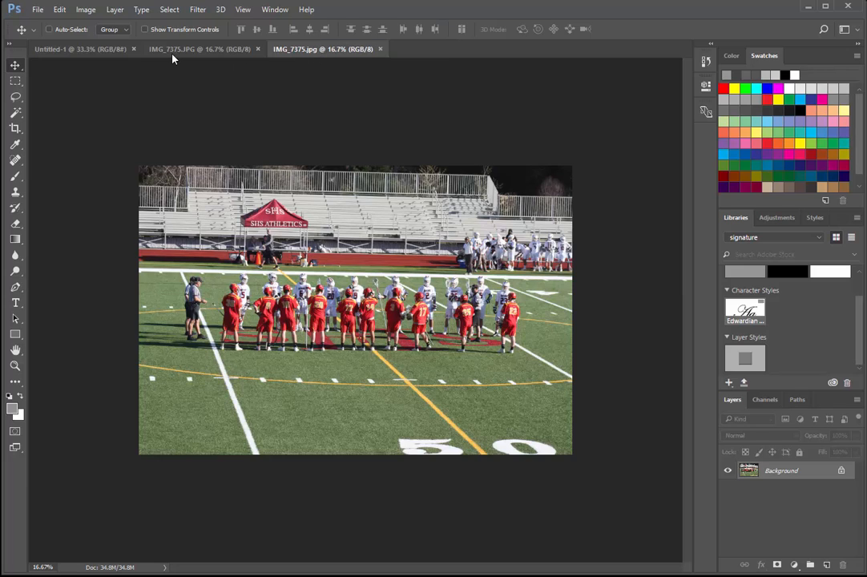
pyautogui.click(379, 49)
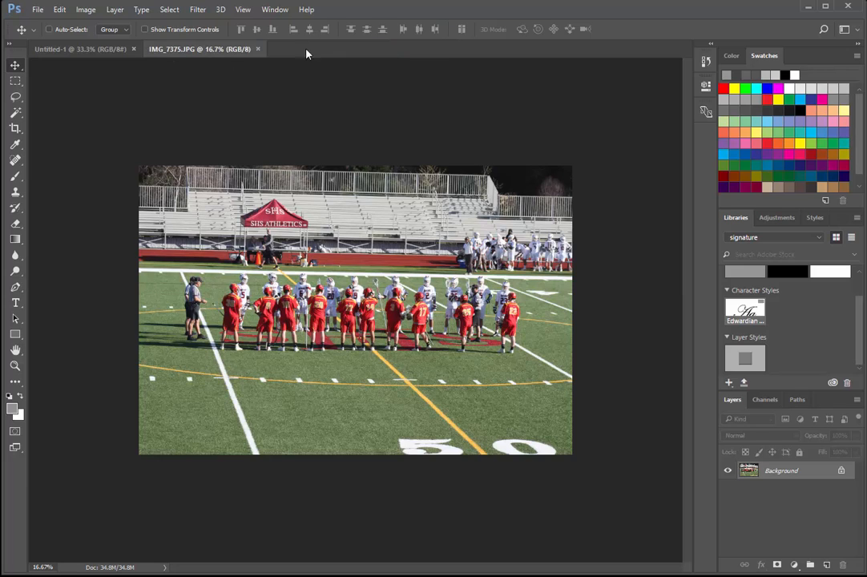
# Check in Image Size which proportional height a width of 800 pixels gives, without applying the resize.
pyautogui.click(87, 9)
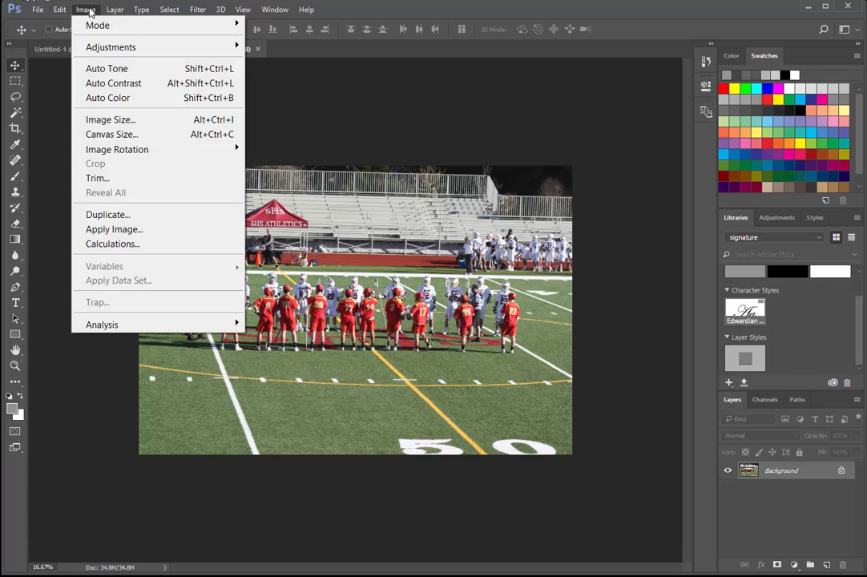
pyautogui.click(102, 122)
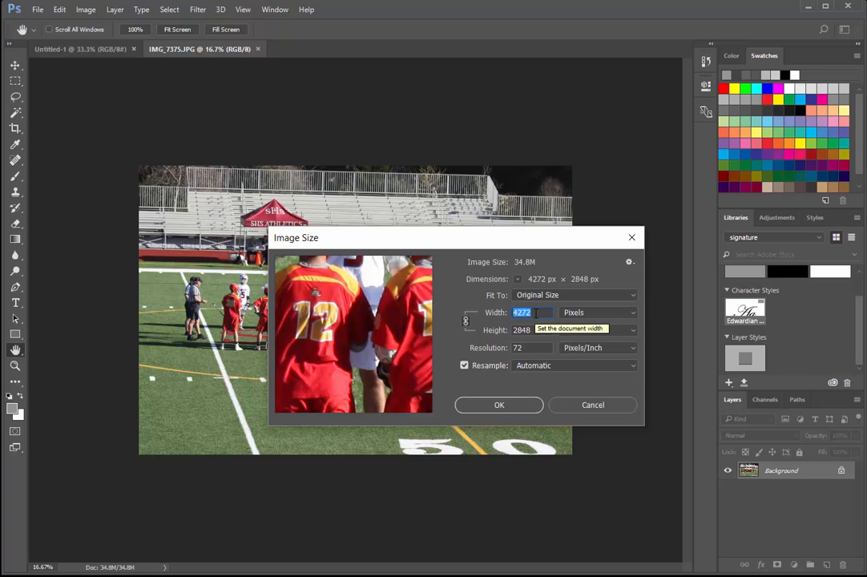
pyautogui.write('800')
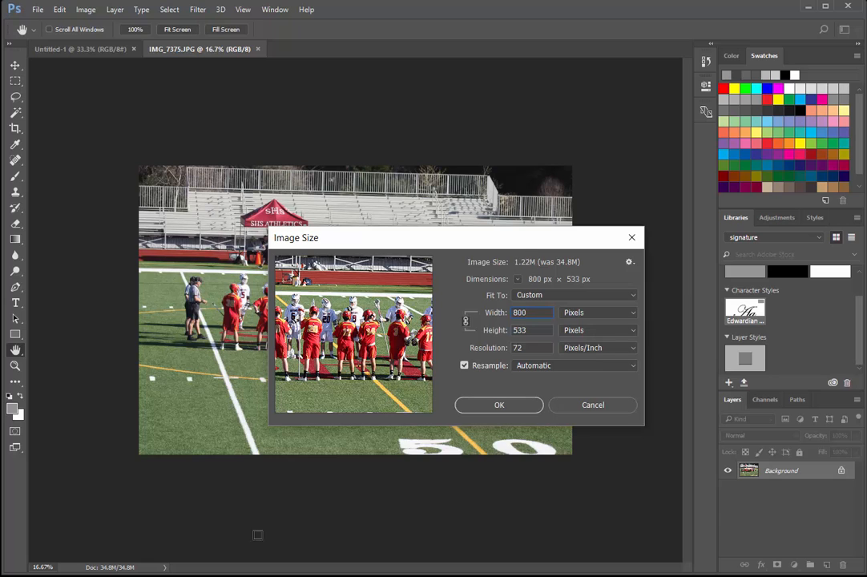
pyautogui.click(595, 406)
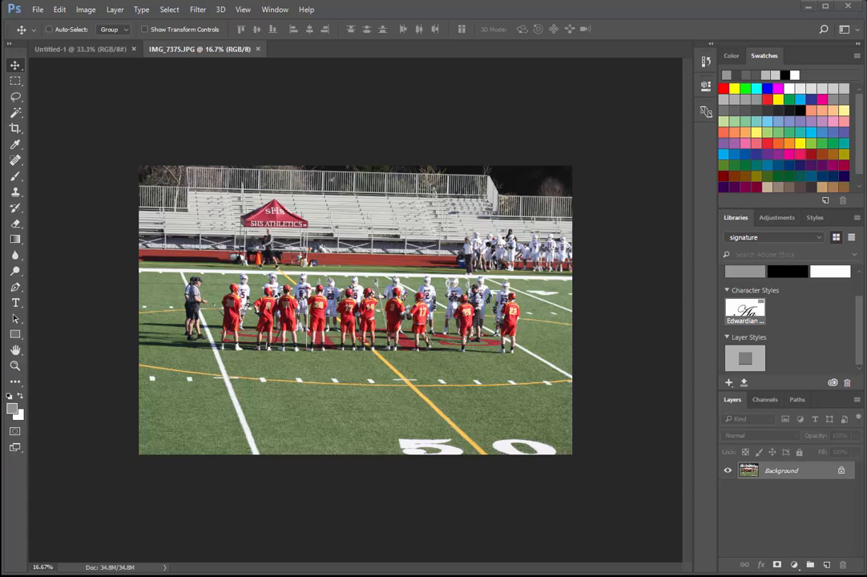
# Open Save for Web for the IMG_7375.JPG photo and set the selected preview's format to JPEG.
pyautogui.click(85, 9)
pyautogui.moveTo(39, 10)
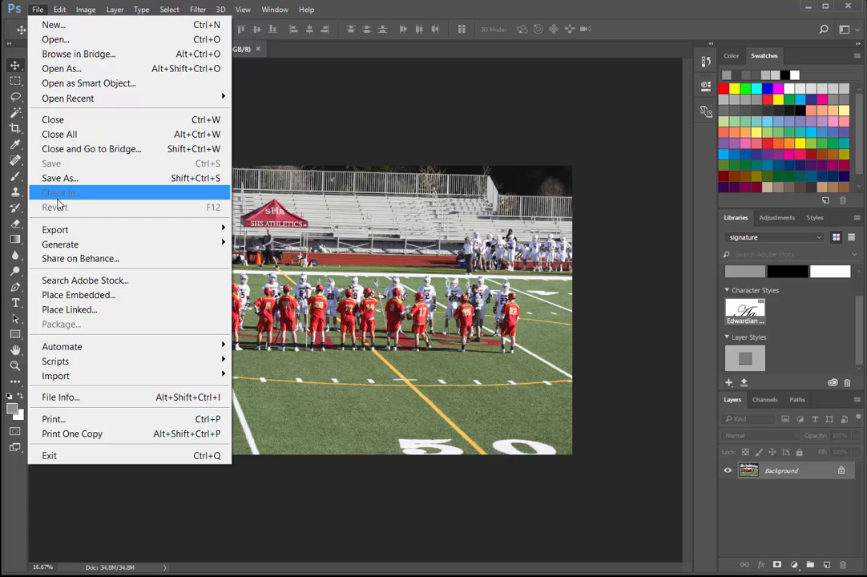
pyautogui.moveTo(59, 238)
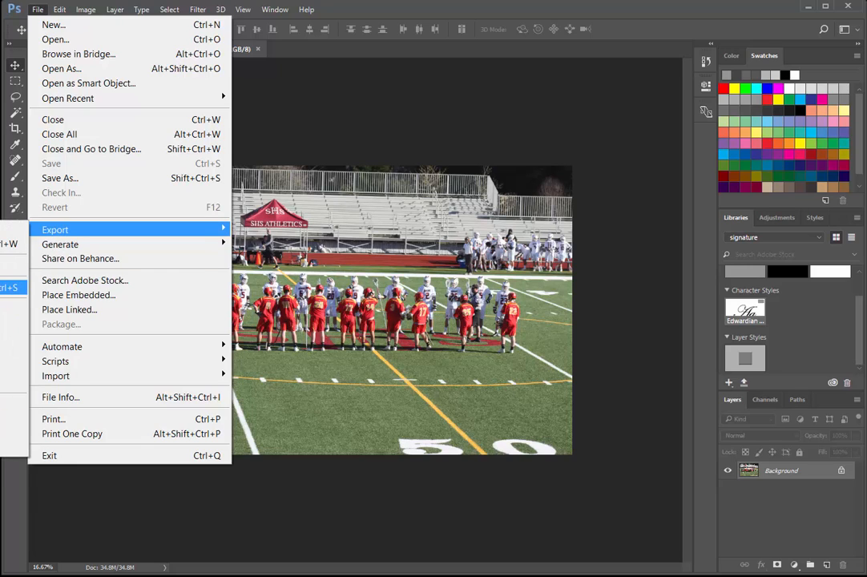
pyautogui.click(8, 287)
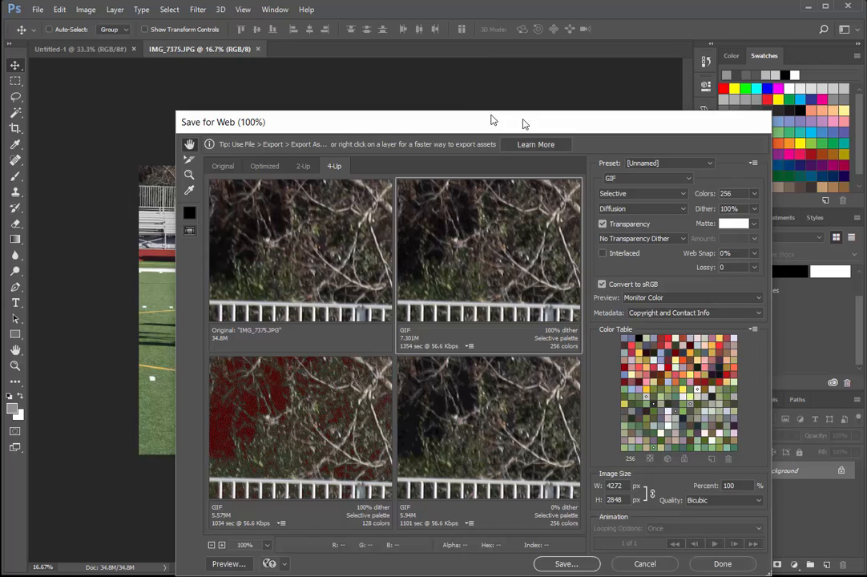
pyautogui.moveTo(490, 121); pyautogui.dragTo(436, 68)
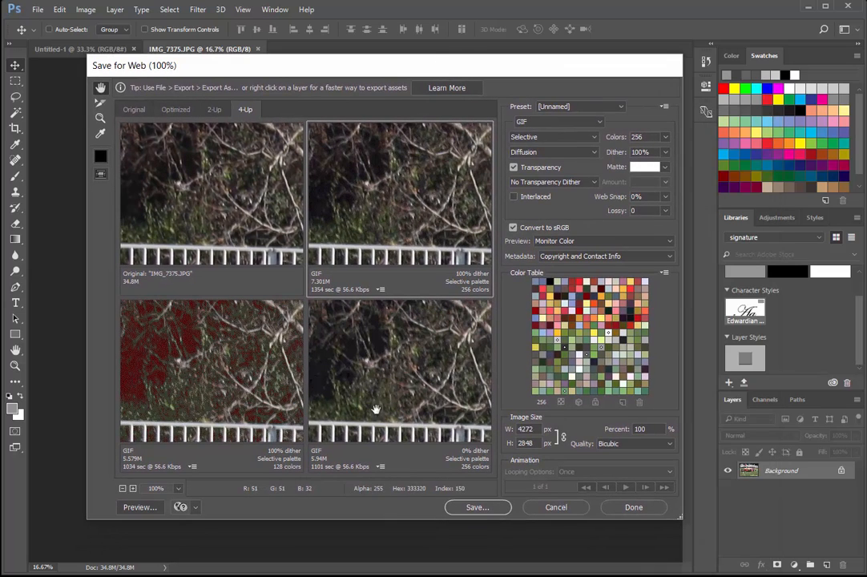
pyautogui.click(598, 121)
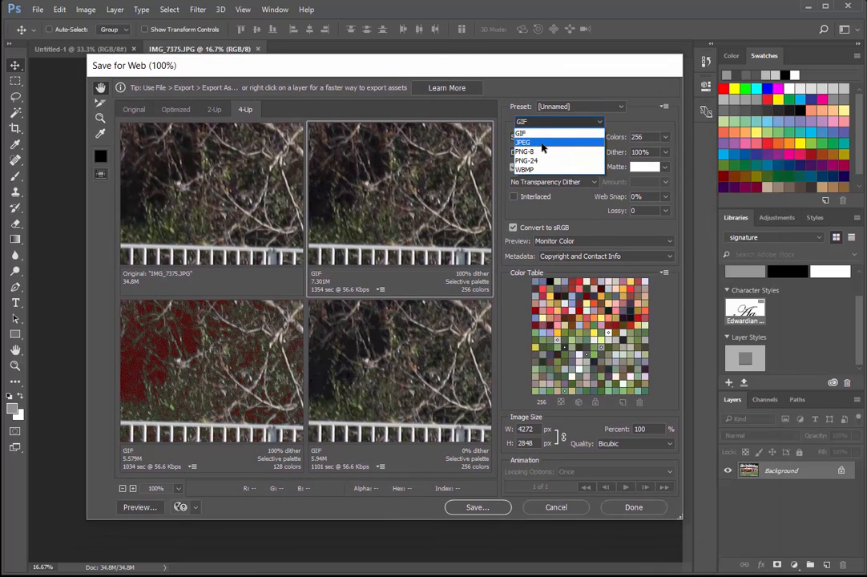
pyautogui.click(530, 131)
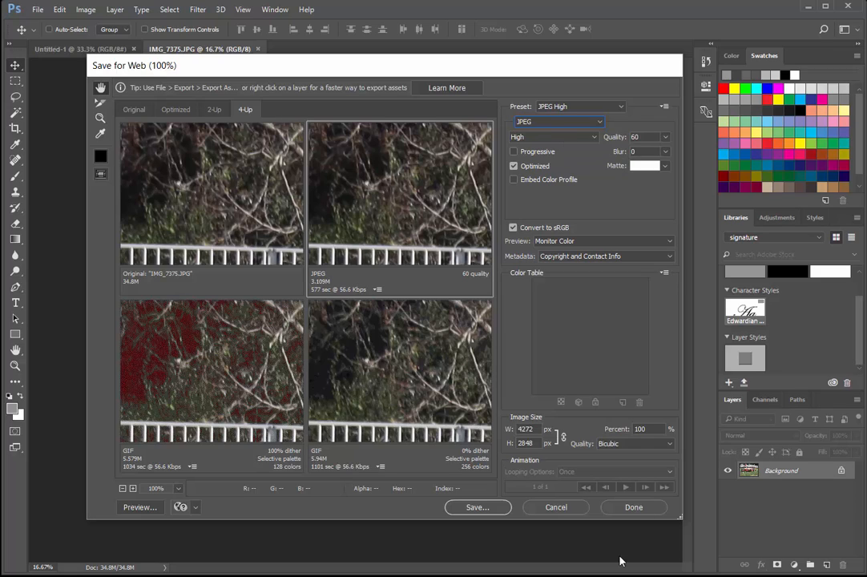
# Set the exported image's width to 800 px and update the previews.
pyautogui.click(528, 429)
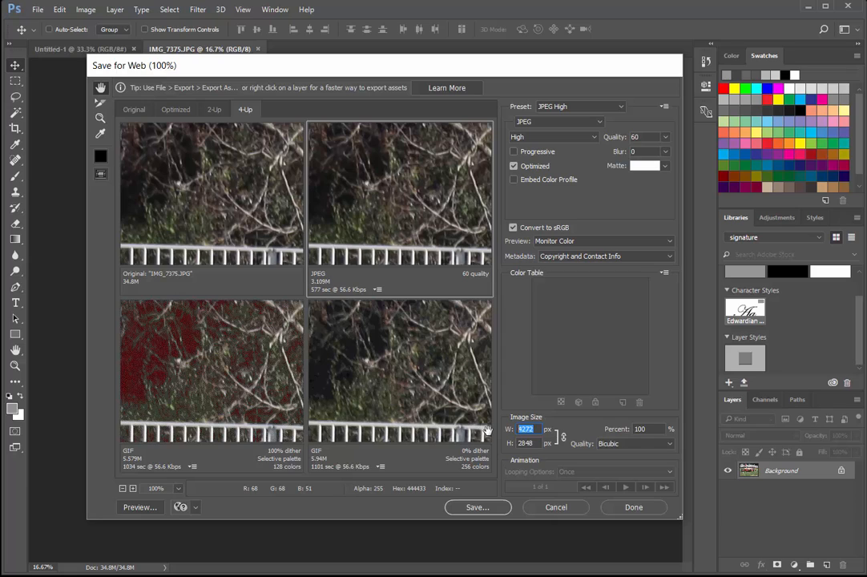
pyautogui.write('800')
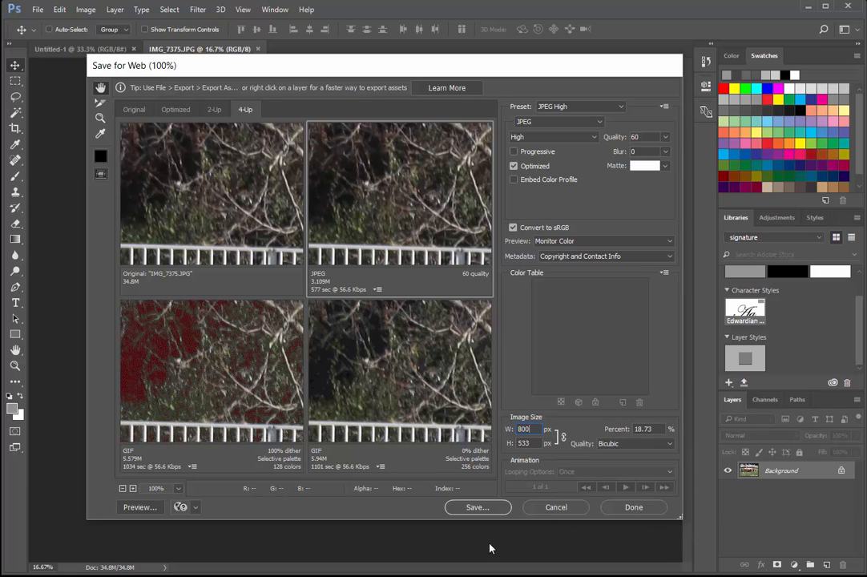
pyautogui.click(519, 499)
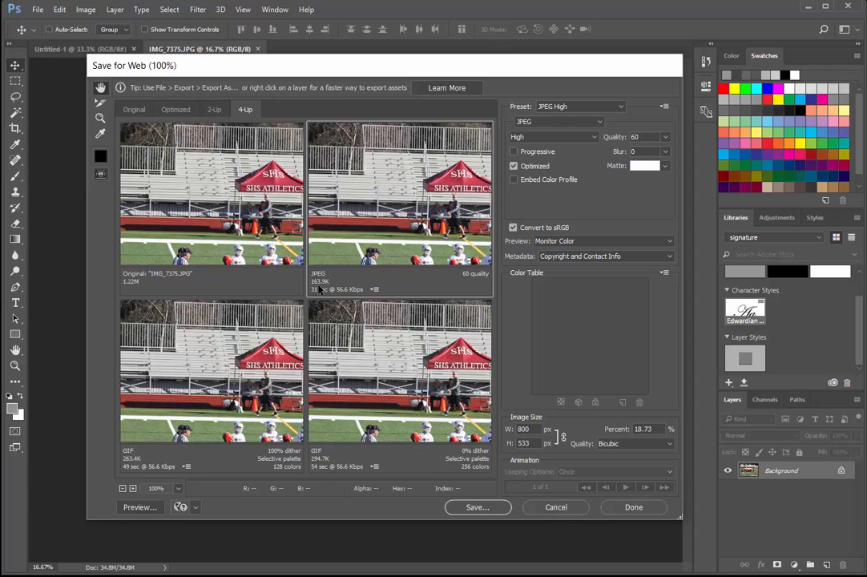
# Change the 128-color GIF preview to JPEG at Medium quality to compare it with the High quality version.
pyautogui.click(232, 337)
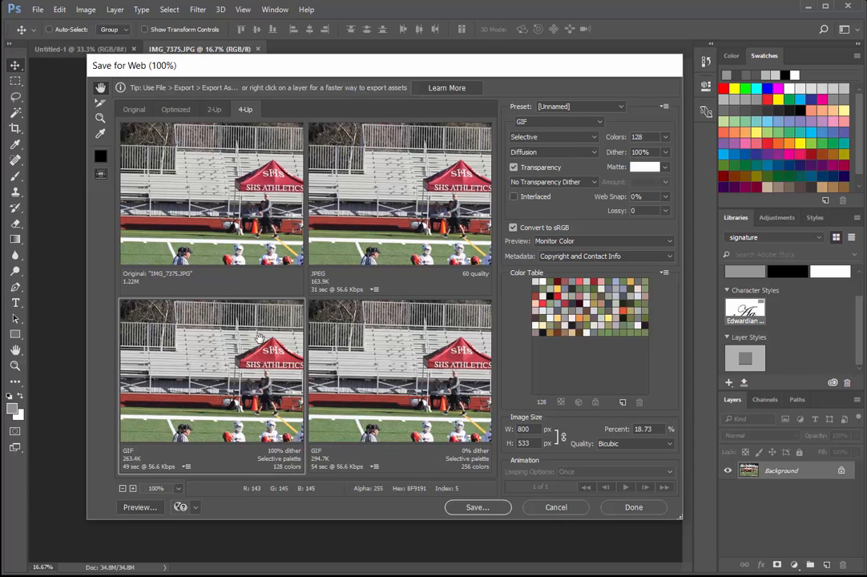
pyautogui.click(556, 122)
pyautogui.click(553, 133)
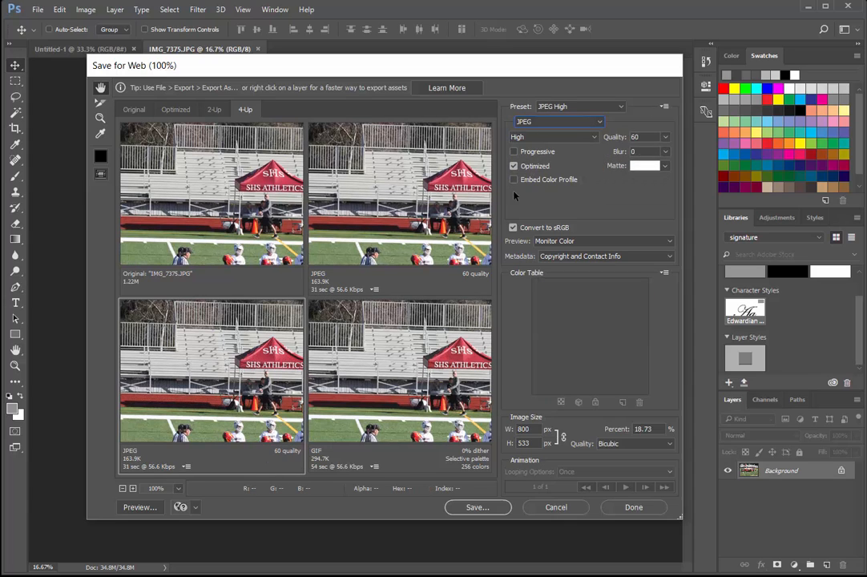
pyautogui.click(553, 137)
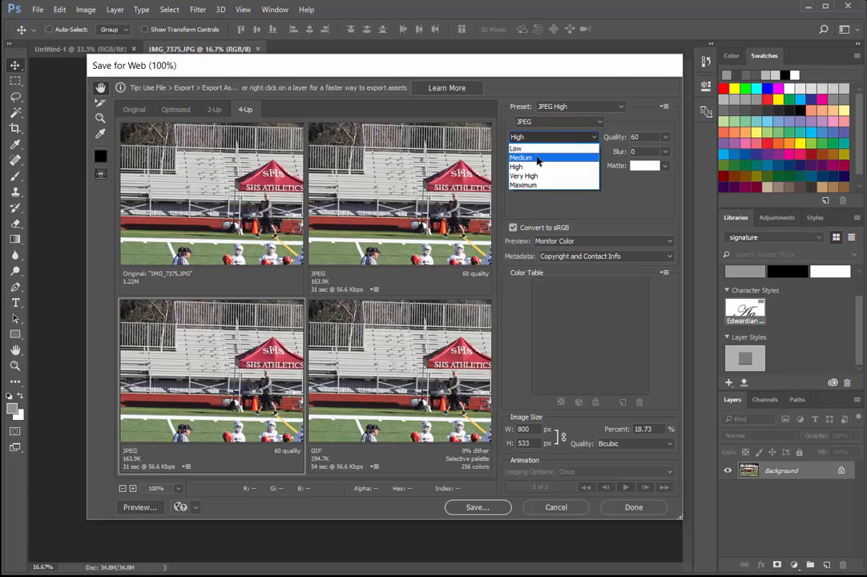
pyautogui.click(525, 157)
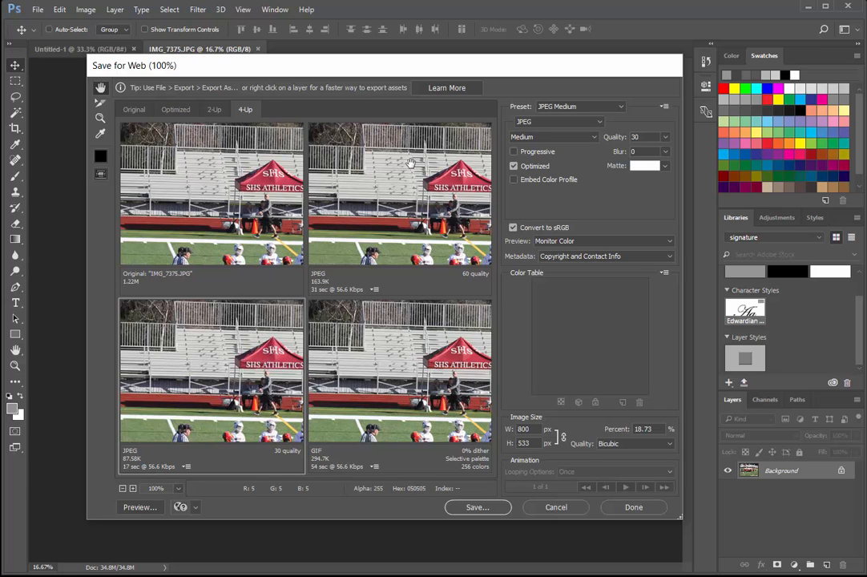
# Set the JPEG High preview to Medium quality and close Save for Web, keeping the settings without exporting.
pyautogui.click(398, 209)
pyautogui.click(517, 137)
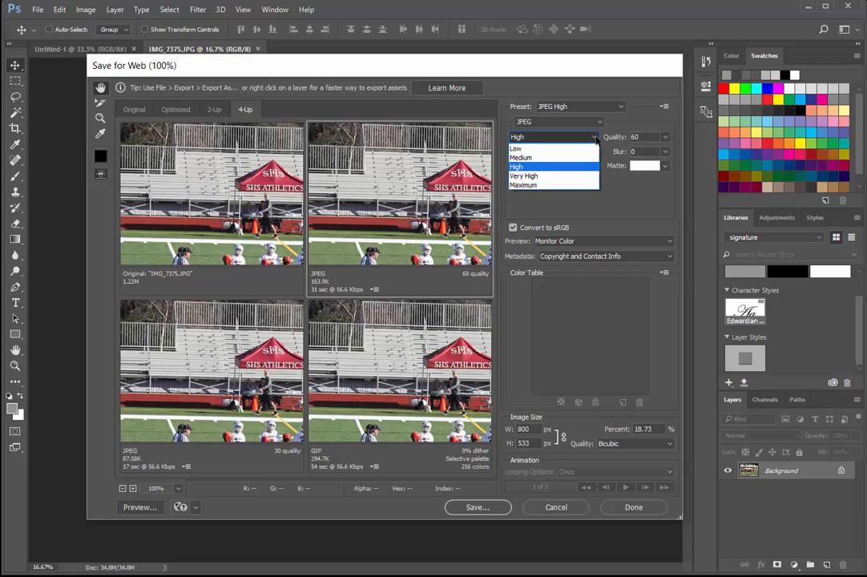
pyautogui.click(521, 157)
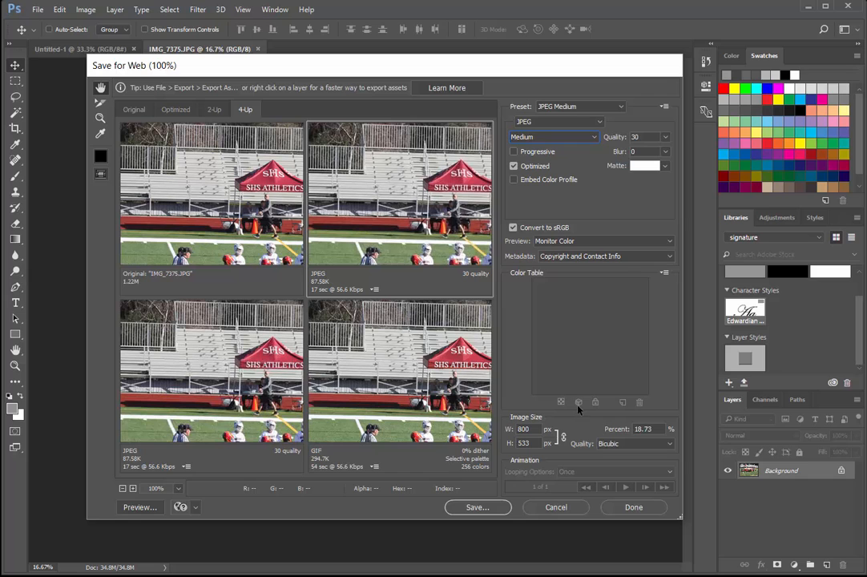
pyautogui.click(615, 510)
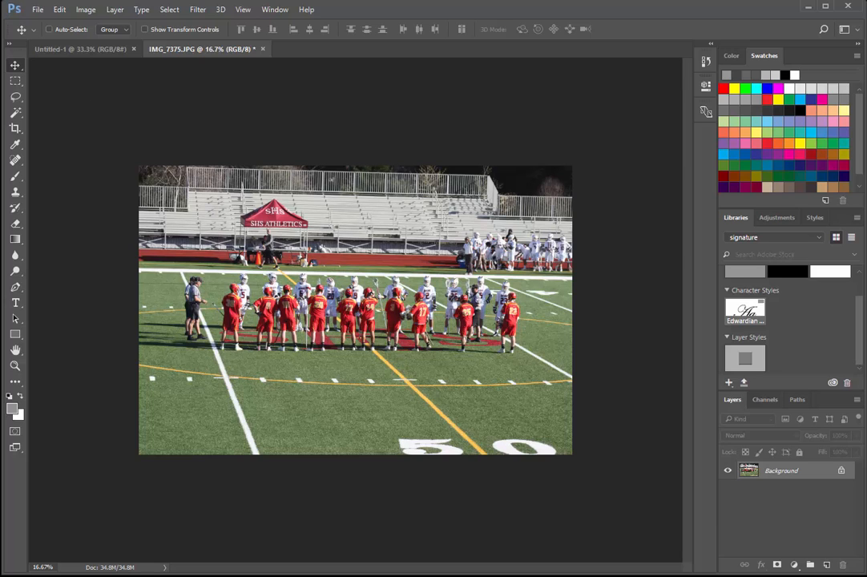
# Open the Image Processor script and place its dialog over the photo.
pyautogui.click(36, 10)
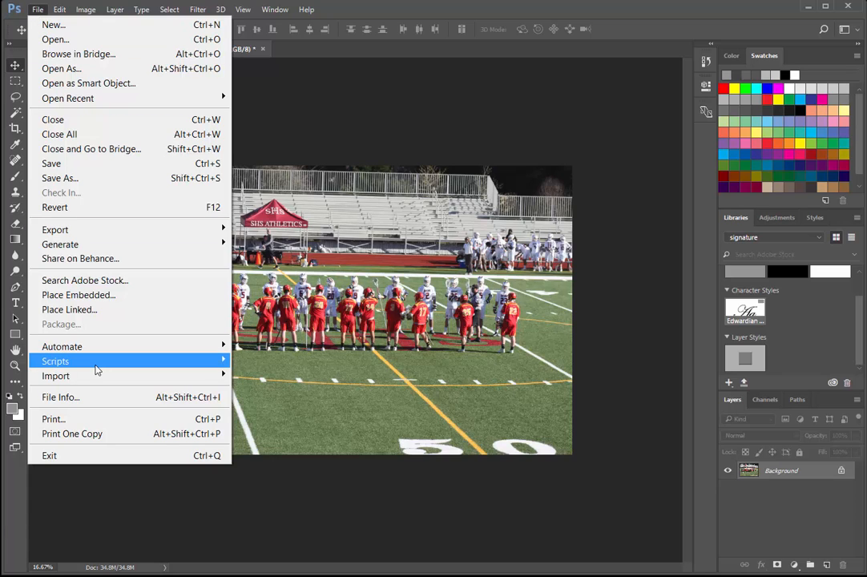
pyautogui.moveTo(95, 370)
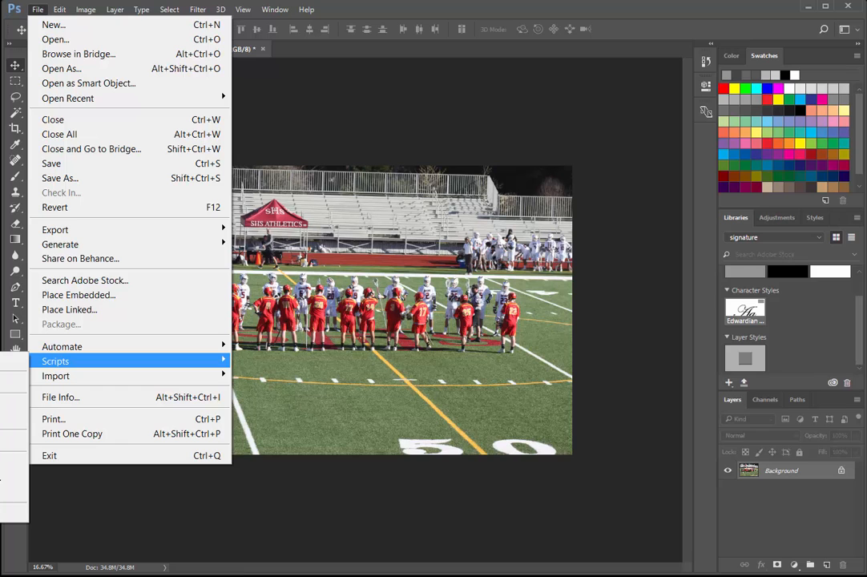
pyautogui.moveTo(481, 7); pyautogui.dragTo(625, 9)
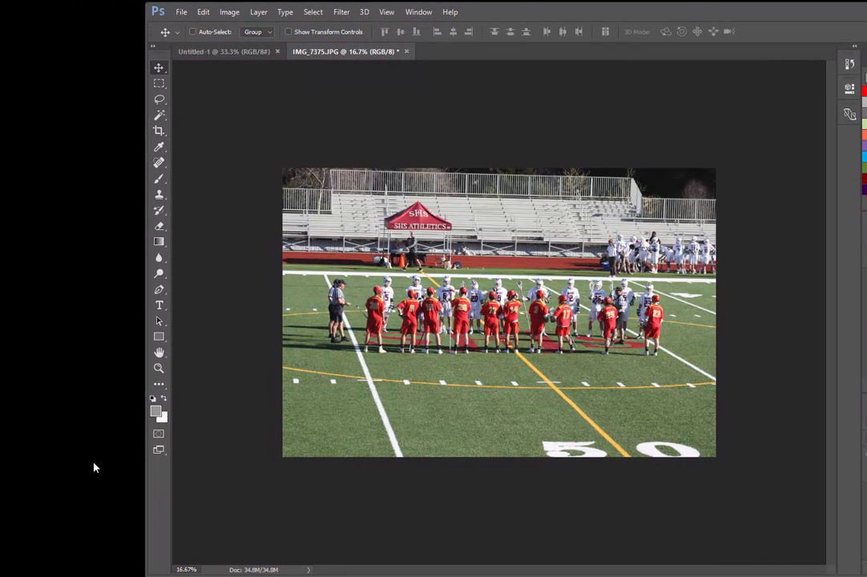
pyautogui.click(181, 12)
pyautogui.moveTo(201, 367)
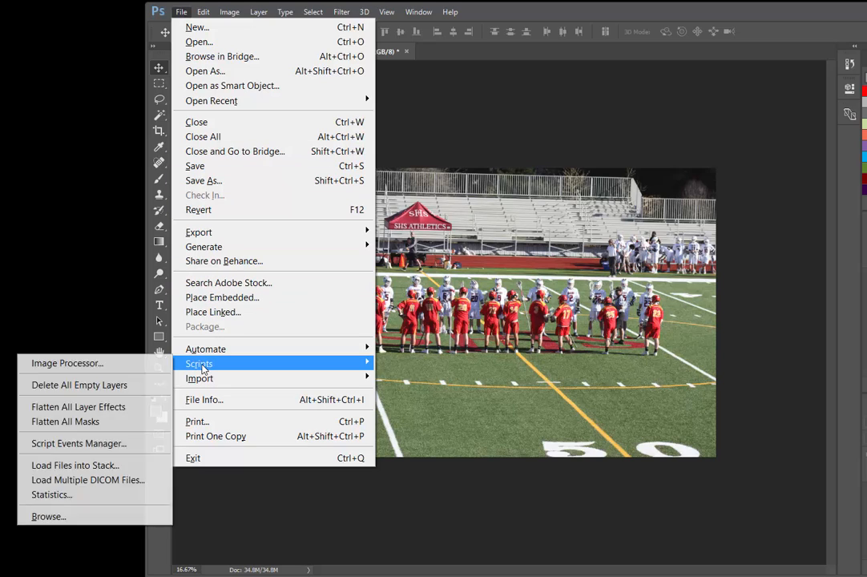
pyautogui.click(93, 368)
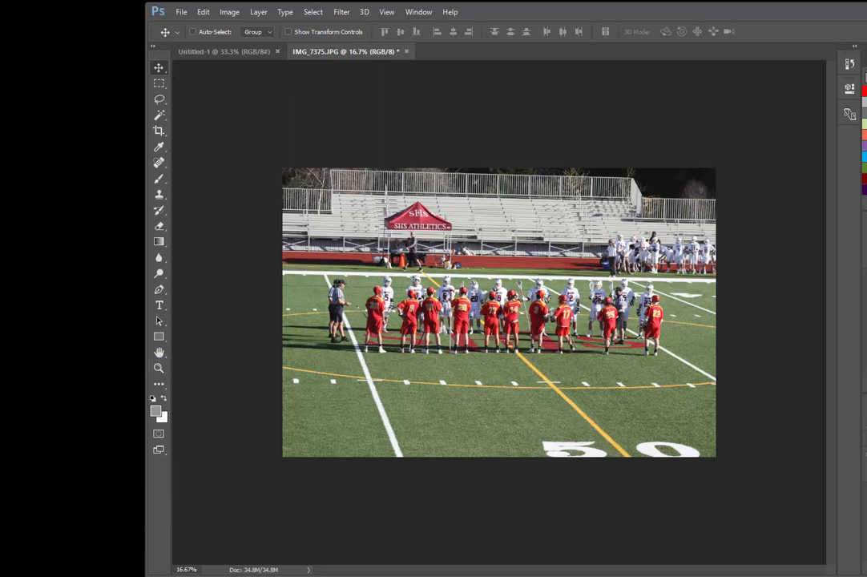
pyautogui.moveTo(130, 143); pyautogui.dragTo(475, 135)
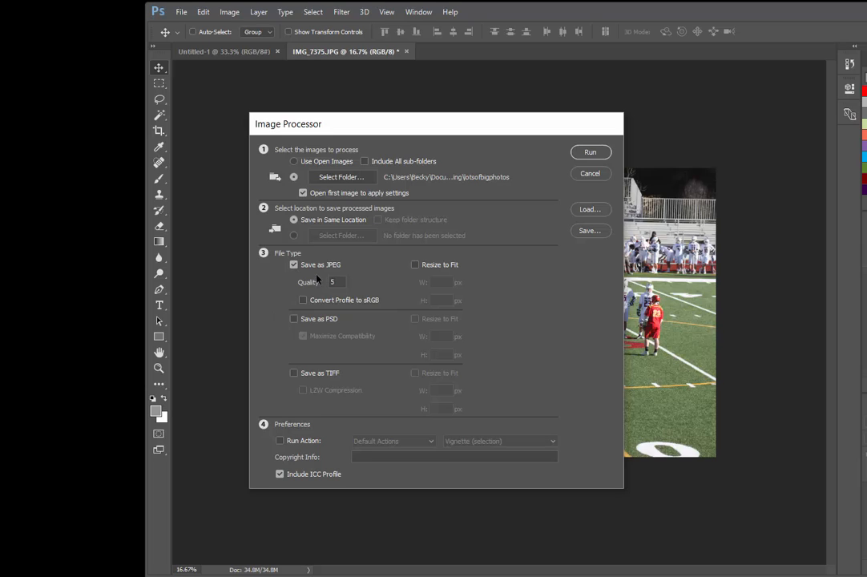
# Turn on Resize to Fit for the JPEG output at 800 by 533 px and run the Image Processor.
pyautogui.click(415, 265)
pyautogui.click(446, 283)
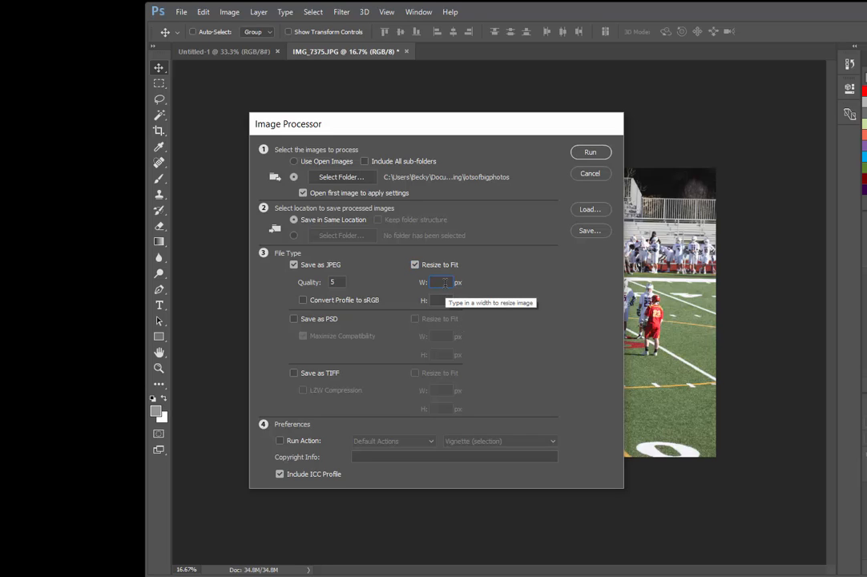
pyautogui.write('800')
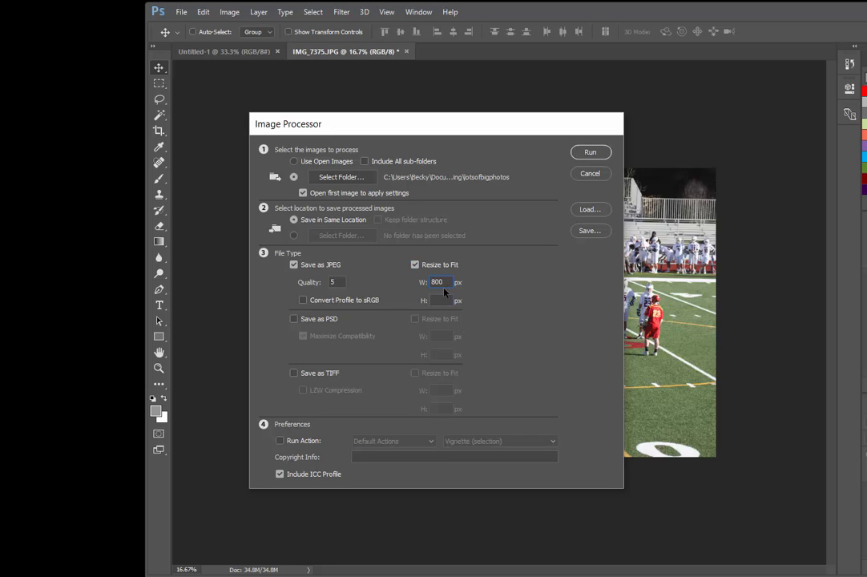
pyautogui.click(444, 297)
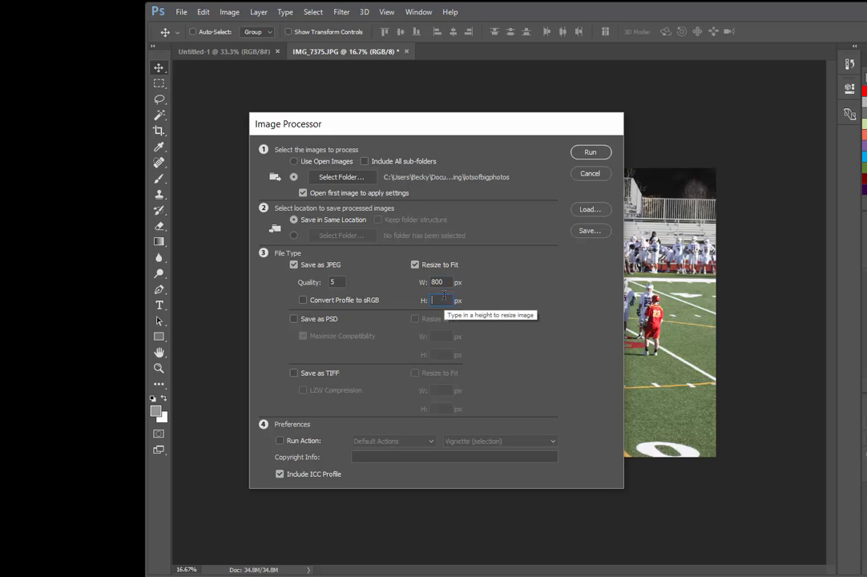
pyautogui.write('533')
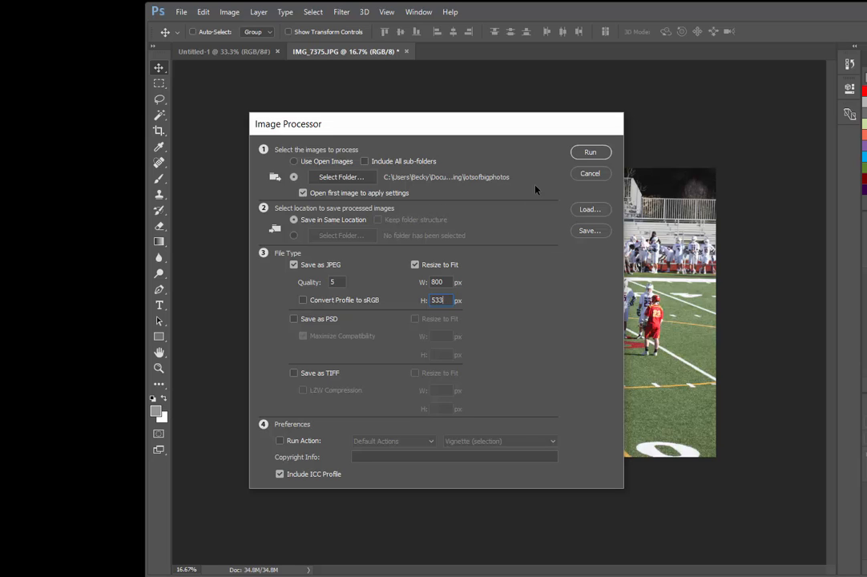
pyautogui.click(595, 153)
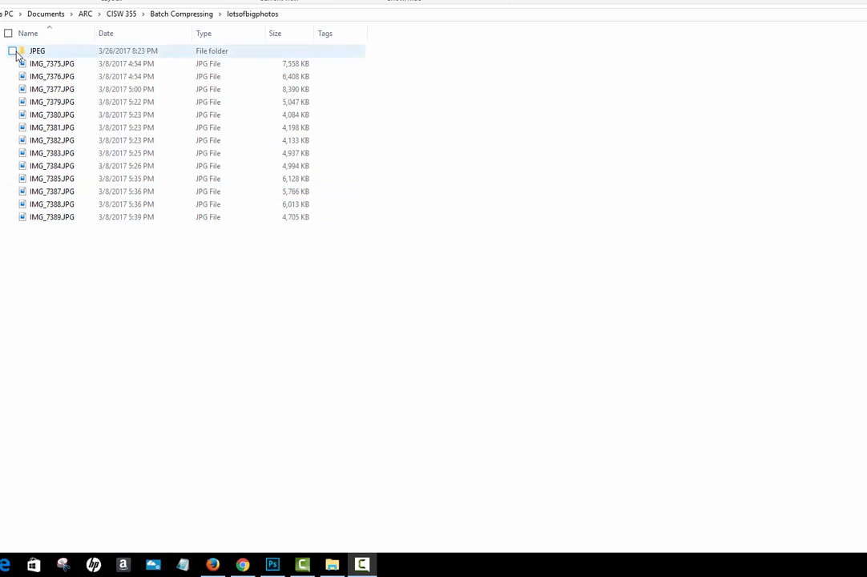
# Open the JPEG output folder and view the processed IMG_7375.jpg to check its compressed result.
pyautogui.doubleClick(42, 53)
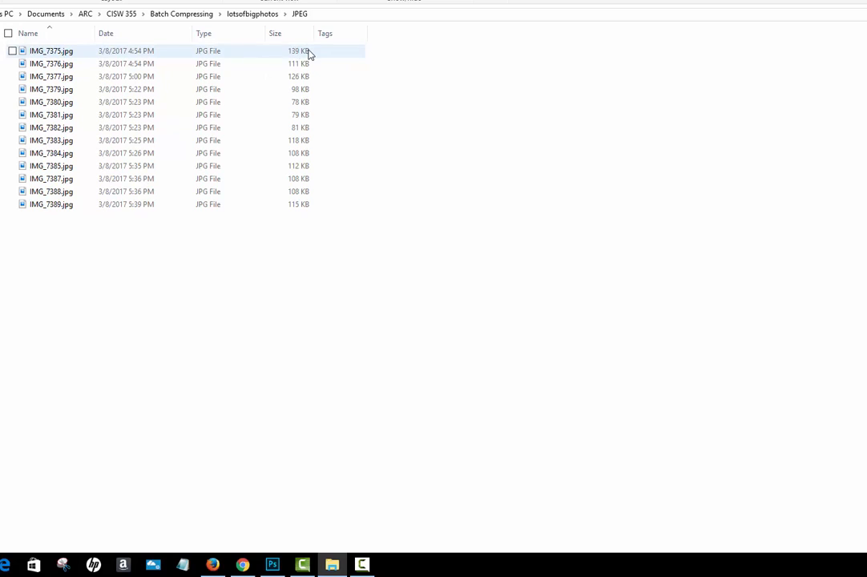
pyautogui.click(61, 54)
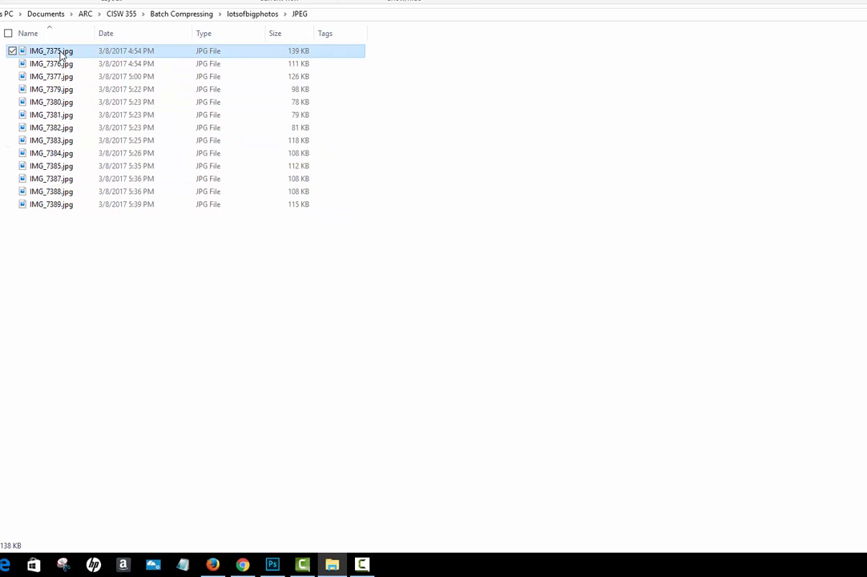
pyautogui.doubleClick(61, 55)
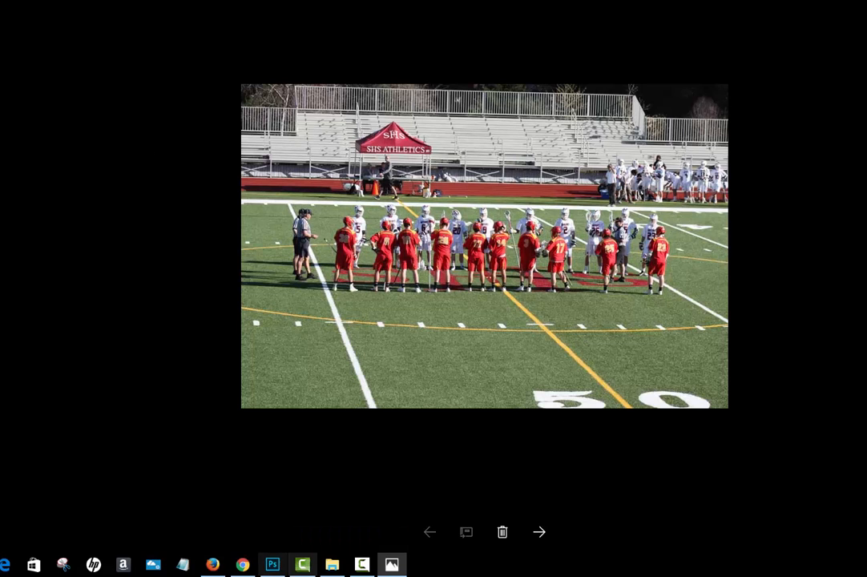
pyautogui.click(332, 564)
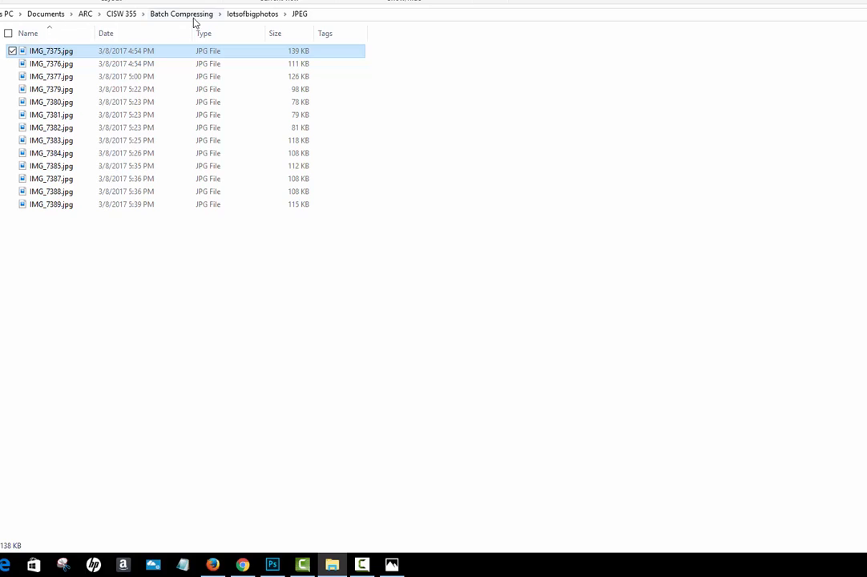
# Go back to the lotsofbigphotos folder and view the original IMG_7375.JPG for comparison with the processed copy.
pyautogui.click(259, 16)
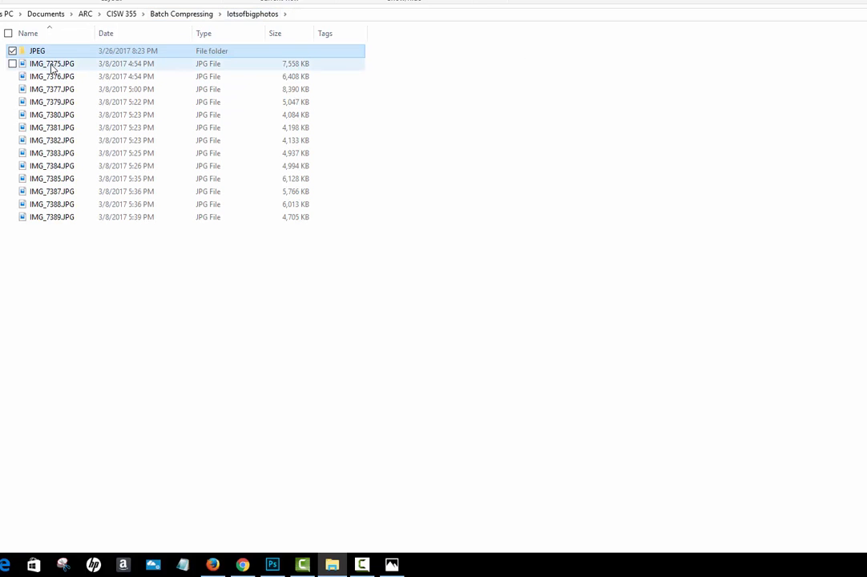
pyautogui.doubleClick(51, 65)
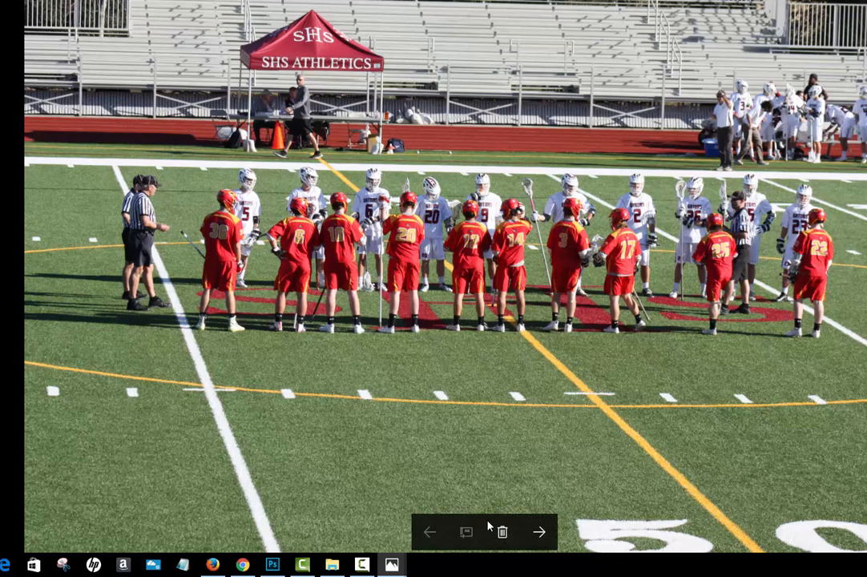
pyautogui.click(332, 564)
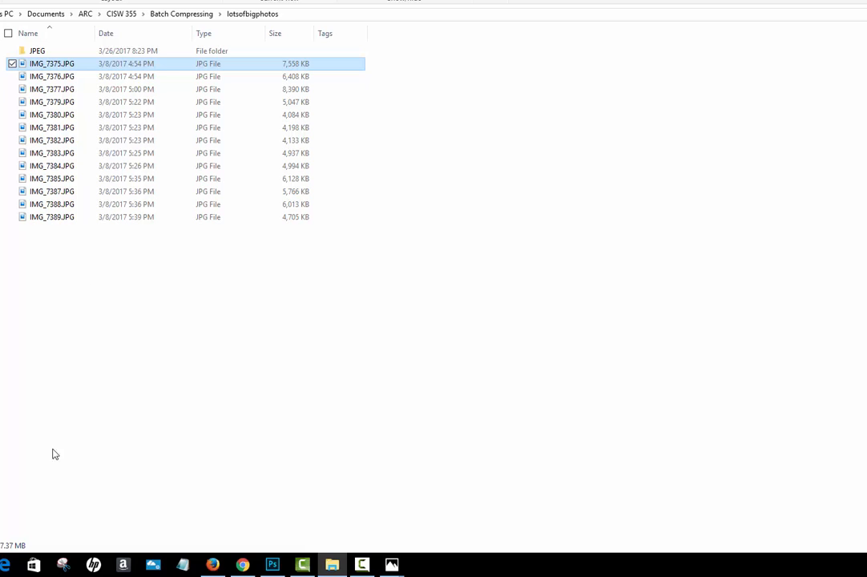
pyautogui.click(271, 566)
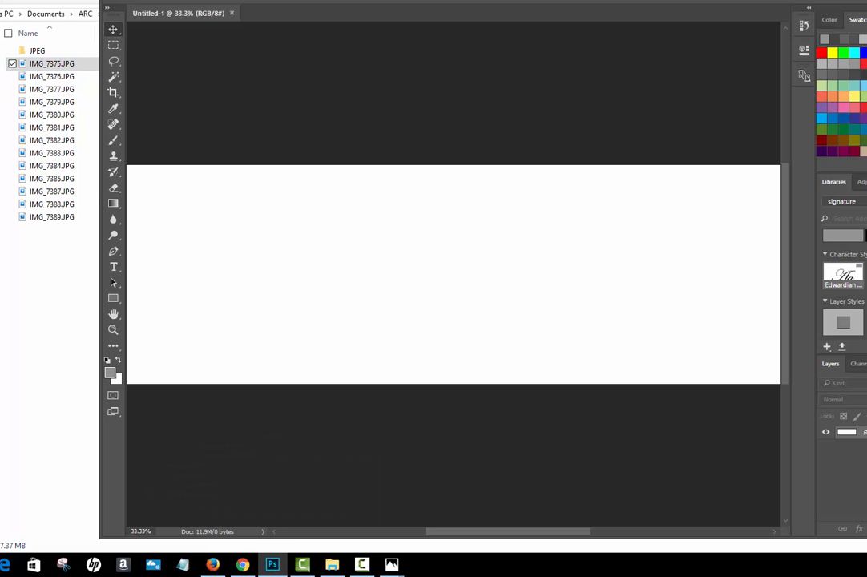
pyautogui.hotkey('alt', 'Tab')
pyautogui.hotkey('alt', 'Tab')
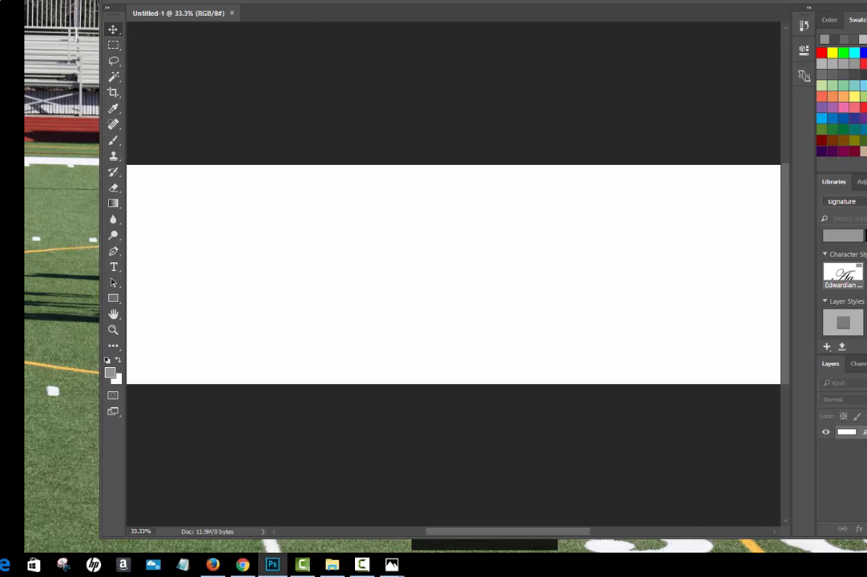
pyautogui.click(137, 1)
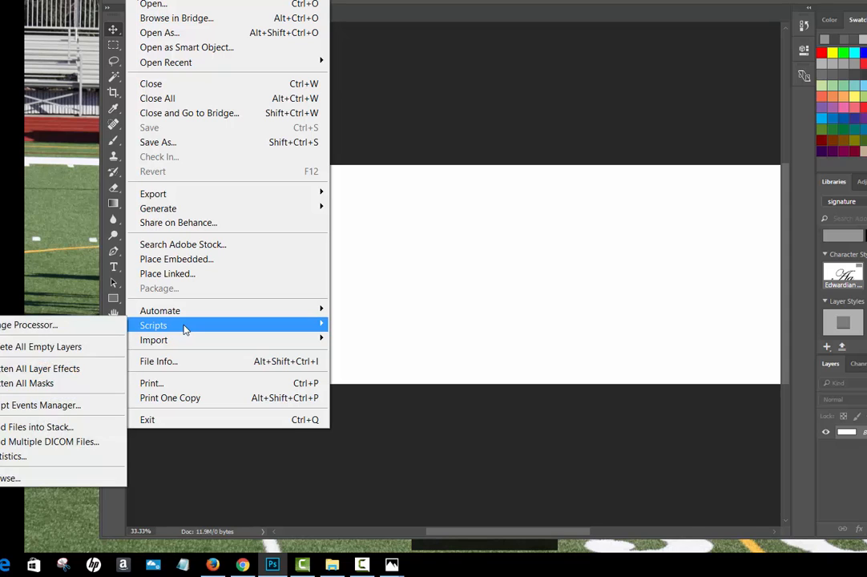
pyautogui.moveTo(182, 315)
pyautogui.click(3, 4)
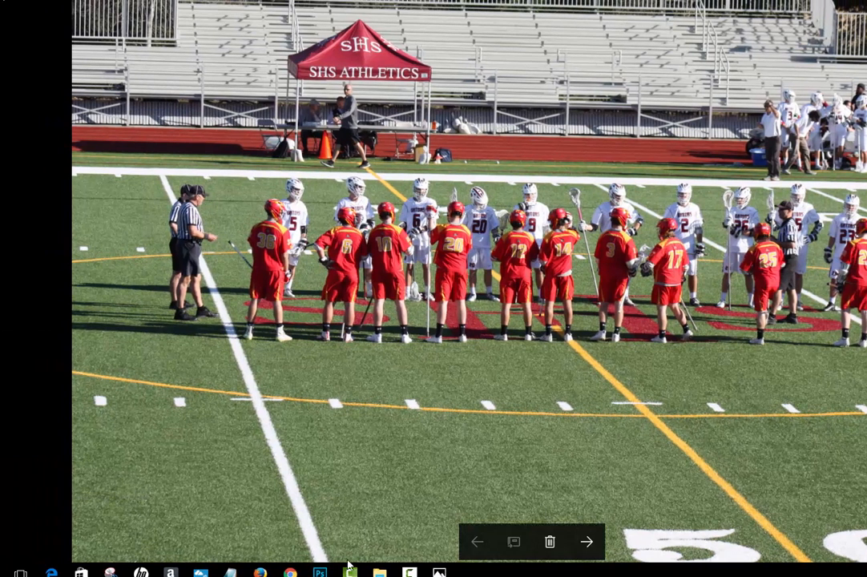
# Switch to Photoshop and open the Image Processor script again.
pyautogui.hotkey('alt', 'Tab')
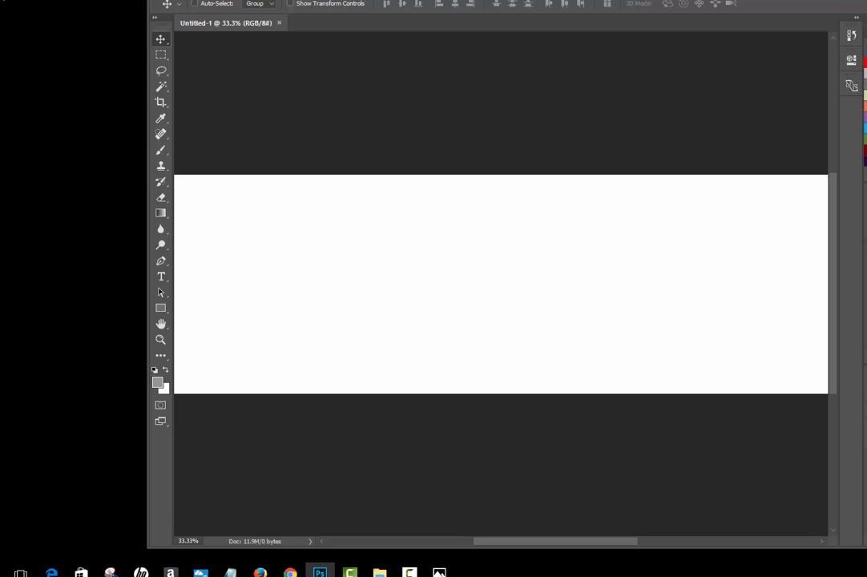
pyautogui.click(183, 1)
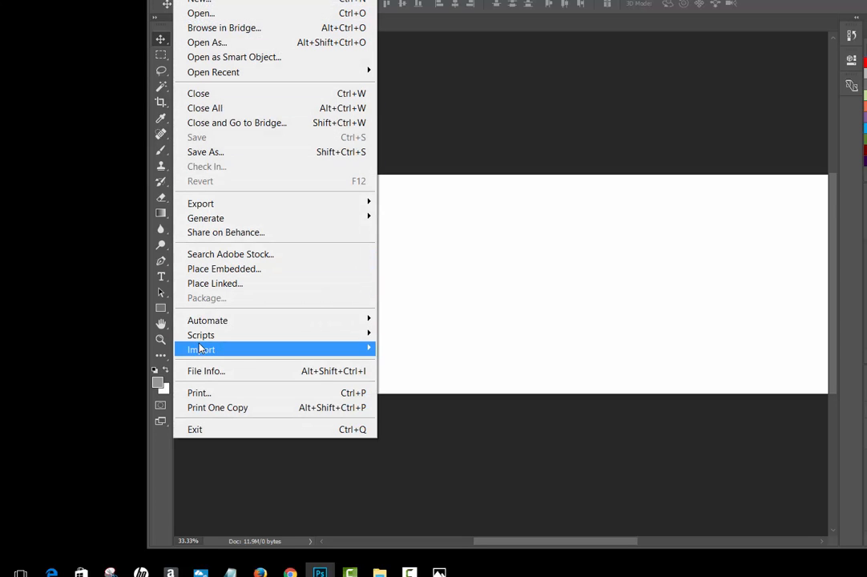
pyautogui.moveTo(202, 341)
pyautogui.click(128, 337)
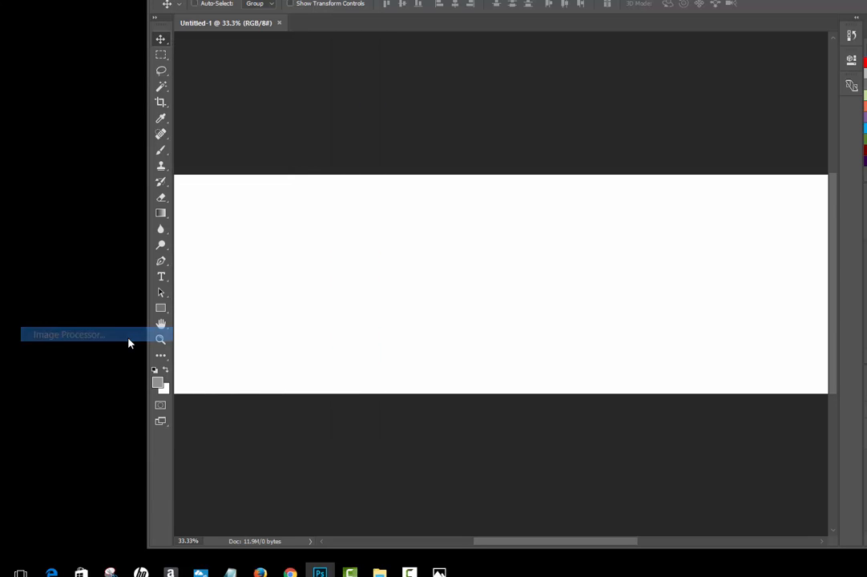